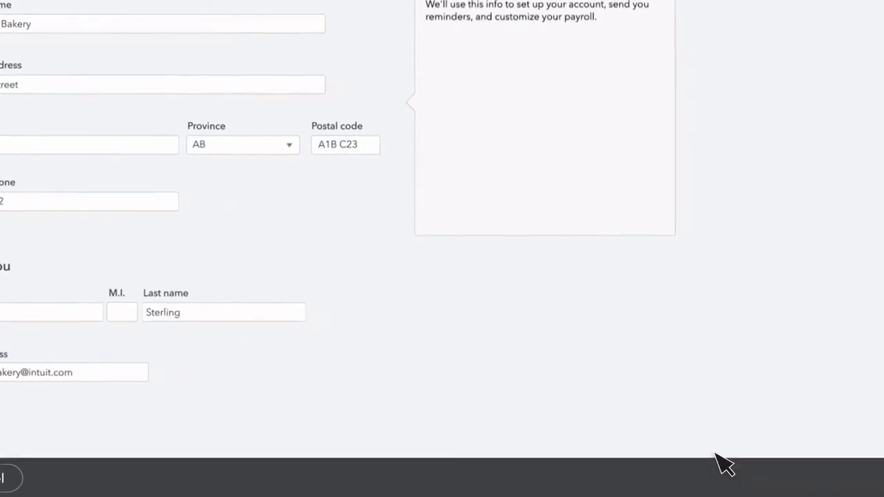
# - Complete the payroll intake as a brand new employer paying T4 employees for the first time, with TD1 forms from all (or most) employees
pyautogui.click(835, 483)
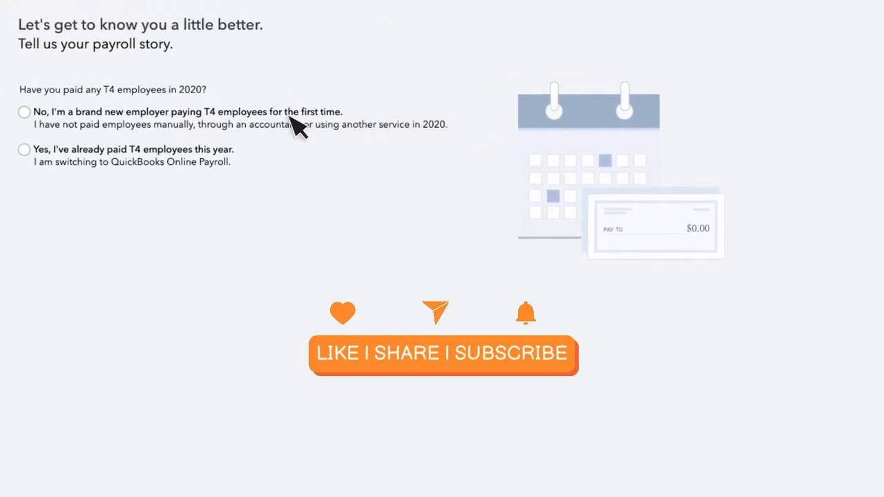
pyautogui.click(25, 112)
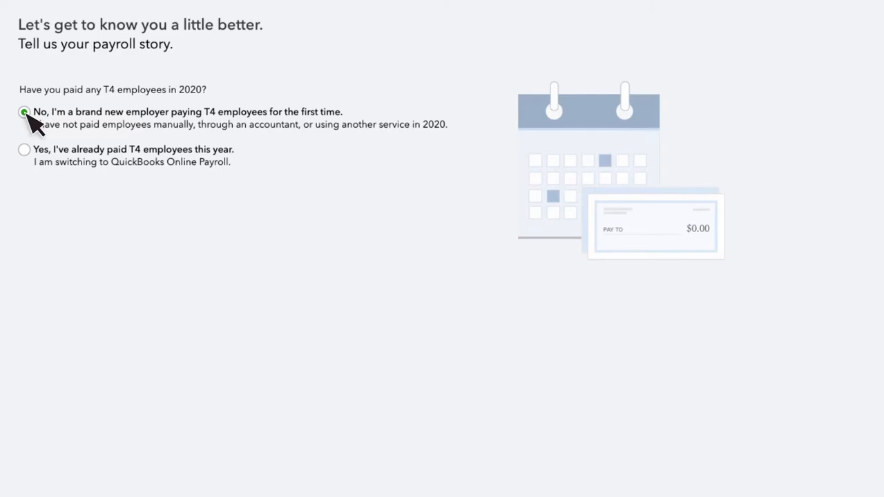
pyautogui.click(839, 477)
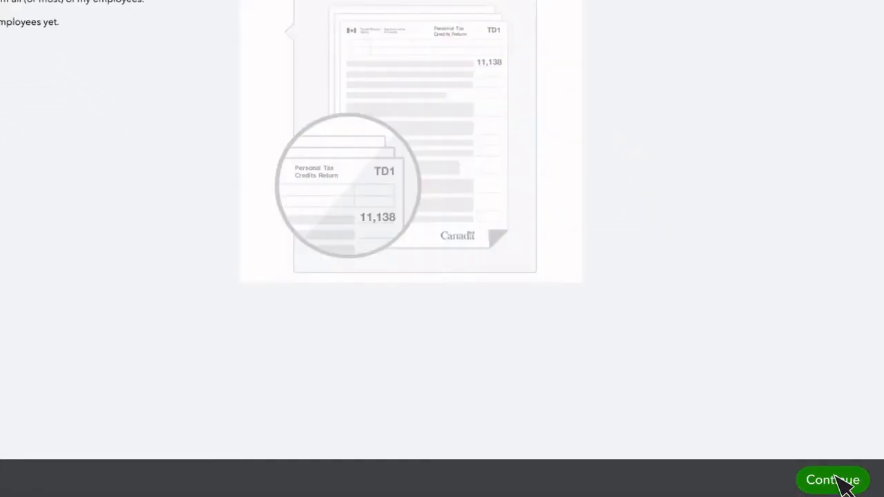
pyautogui.click(26, 113)
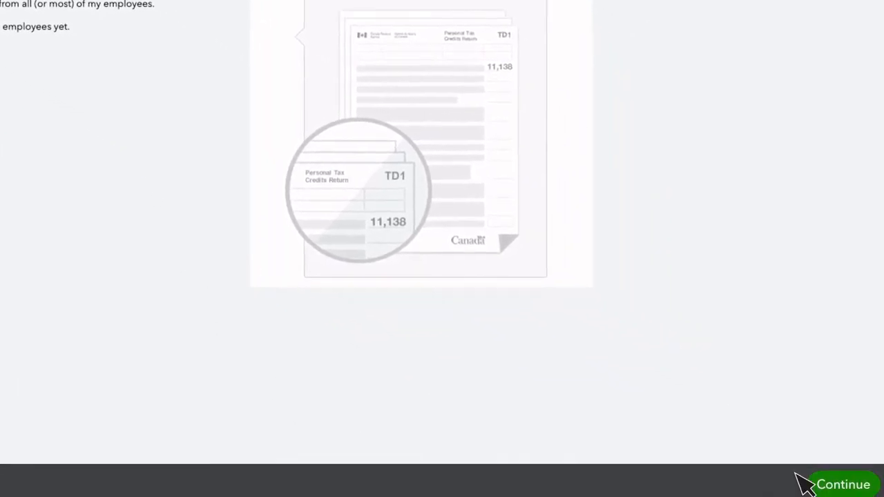
pyautogui.click(825, 482)
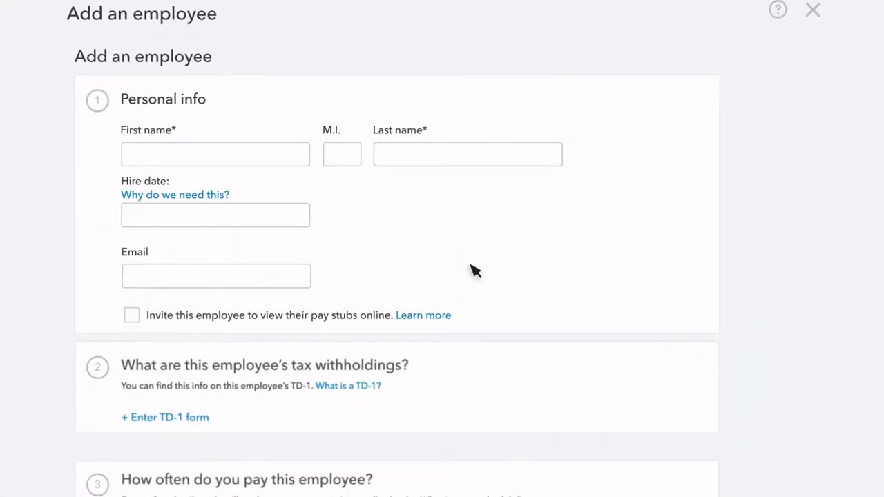
# - Fill in the employee's name, hire date 01/01/2020 and email, and invite the employee to view their pay stubs online
pyautogui.scroll(-4, 475, 271)
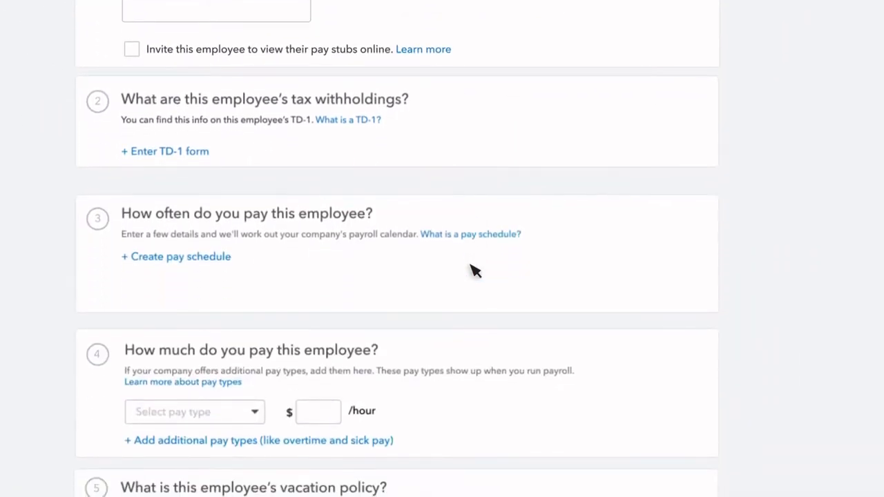
pyautogui.scroll(-3, 475, 271)
pyautogui.scroll(7, 475, 271)
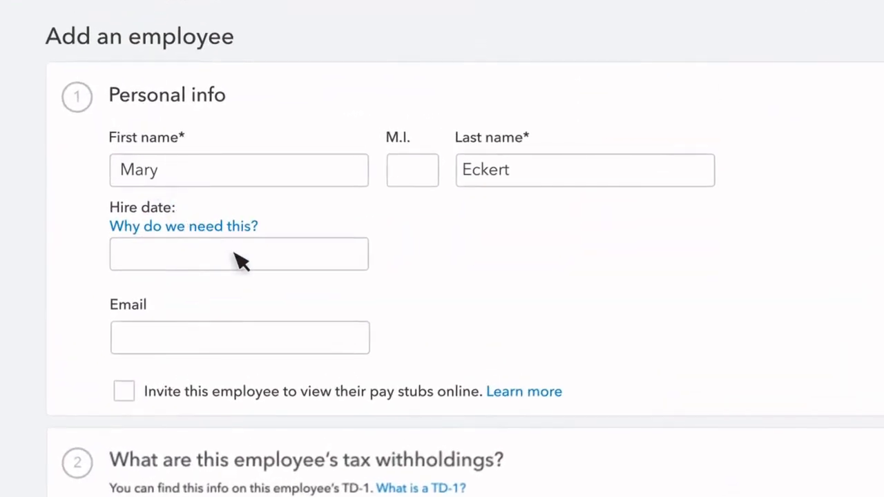
pyautogui.click(228, 238)
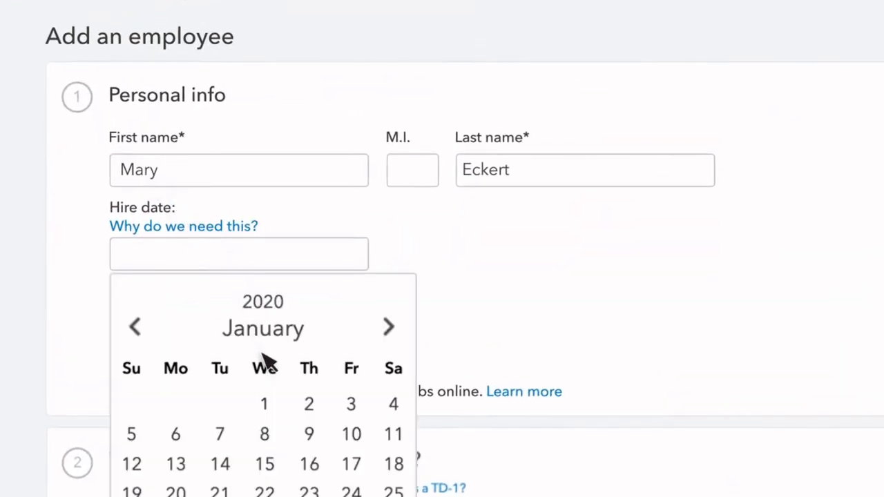
pyautogui.click(278, 409)
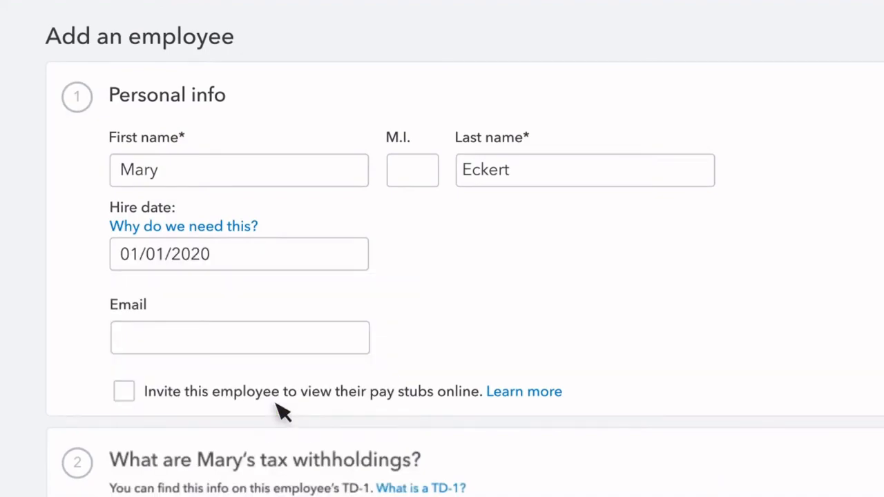
pyautogui.click(283, 345)
pyautogui.write('mary@sample.com')
pyautogui.click(125, 392)
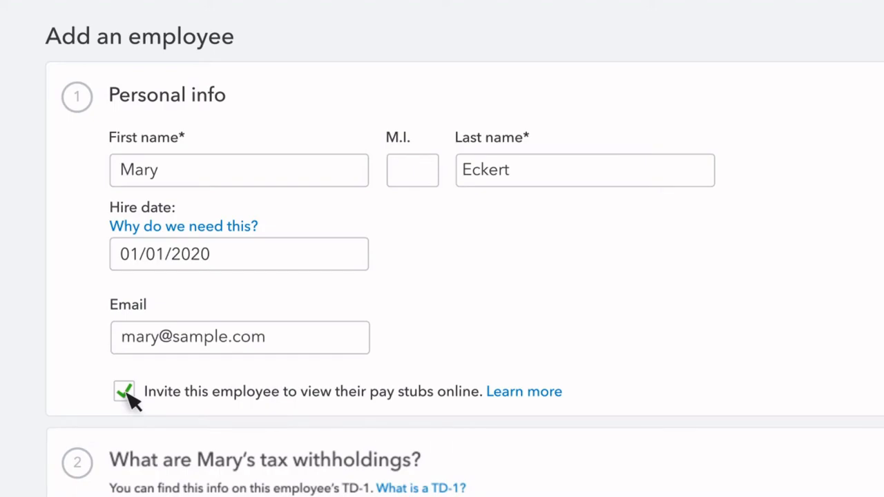
# - Enter the employee's completed TD1 forms, with withholding amounts of $13,229 federal and $19,369 provincial
pyautogui.scroll(-5, 139, 387)
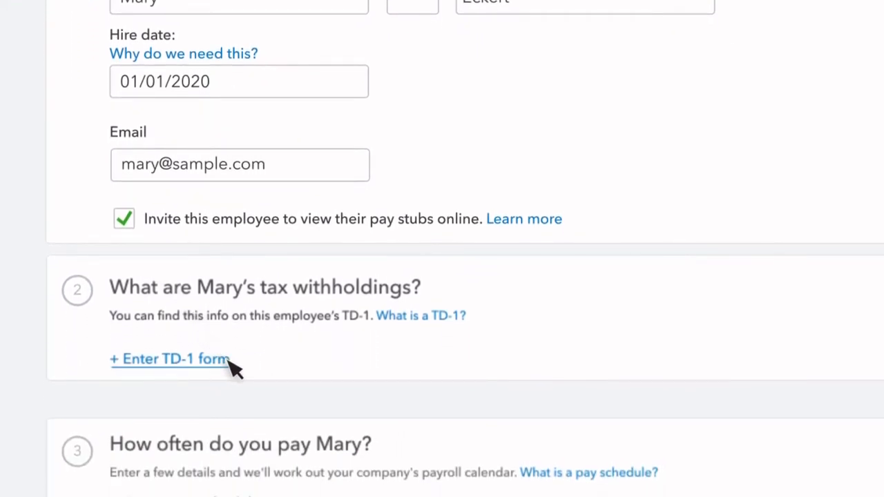
pyautogui.click(231, 362)
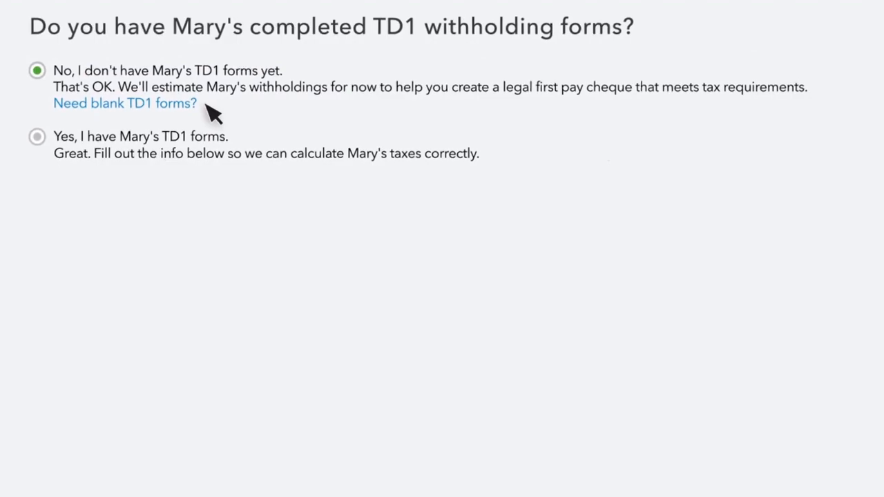
pyautogui.click(38, 136)
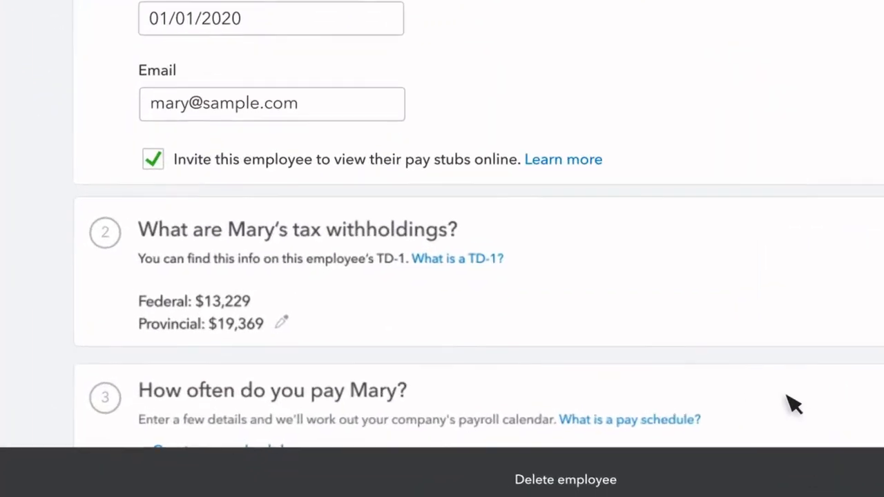
# - Create the weekly pay schedule "Every Friday" with next payday 13/03/2020 and last work day 11/03/2020, also used for employees added after this one
pyautogui.scroll(-5, 760, 408)
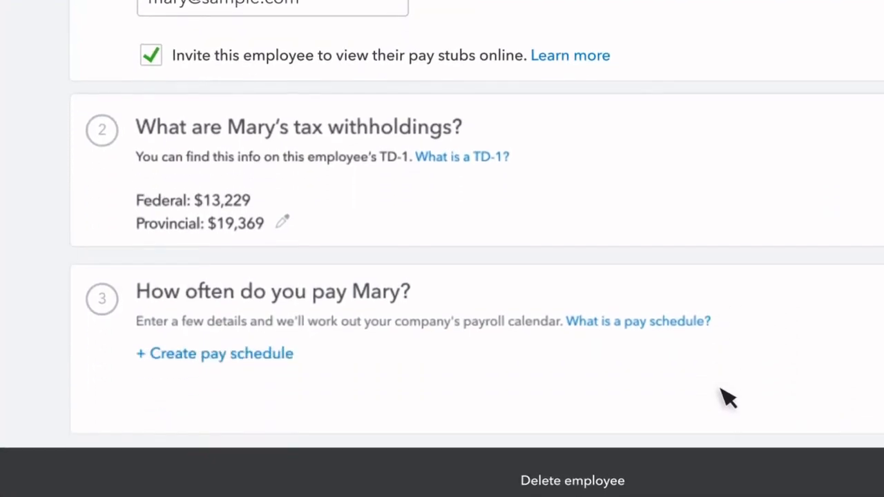
pyautogui.click(258, 142)
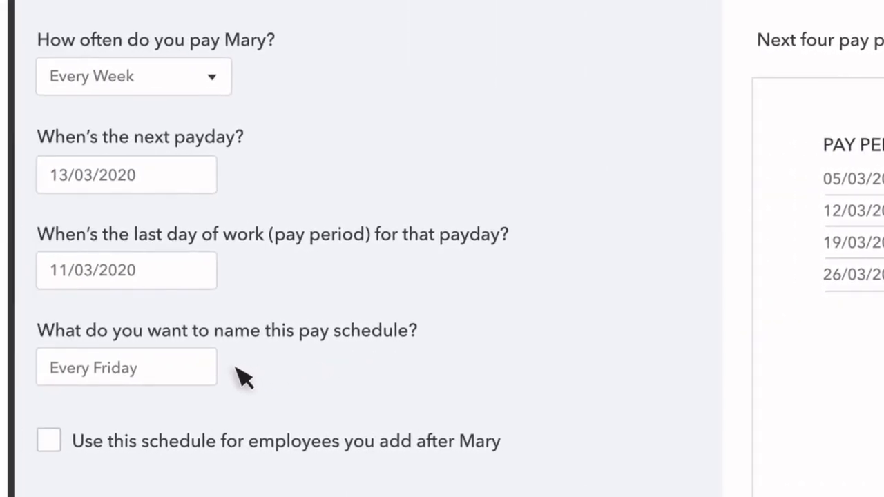
pyautogui.click(49, 441)
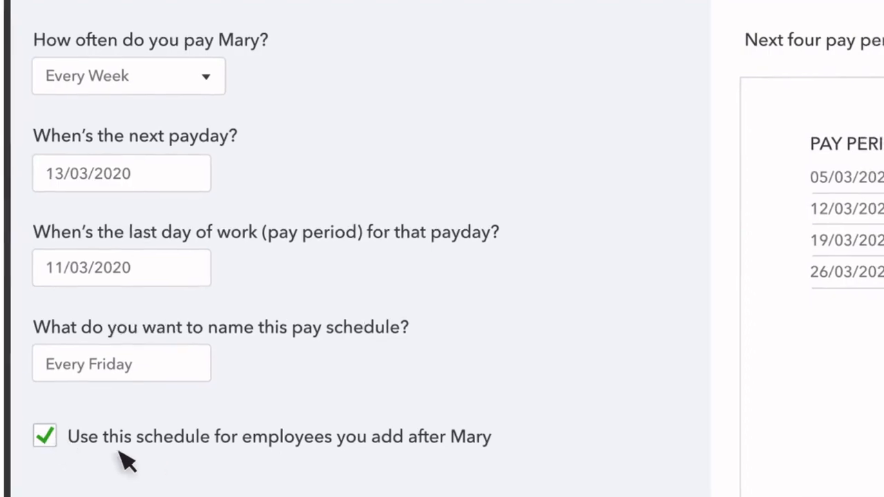
pyautogui.click(800, 474)
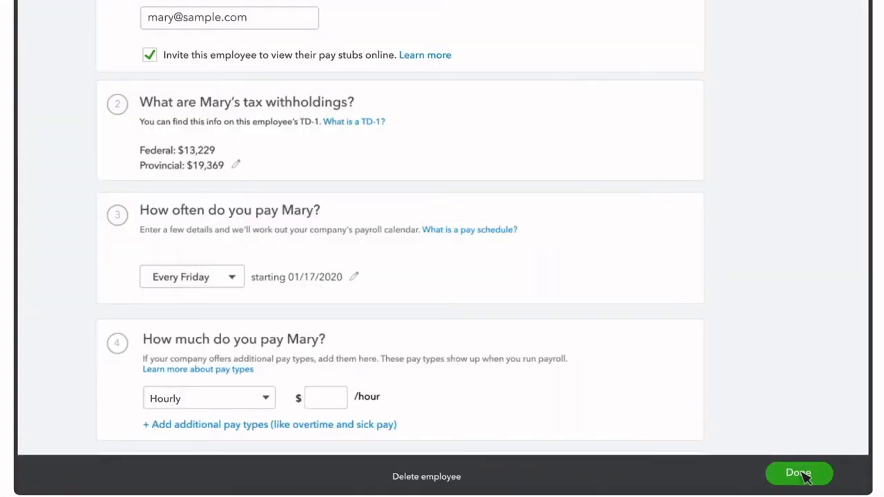
# - Set the employee's pay to Hourly at $20.00 per hour and add Overtime Pay as an additional pay type
pyautogui.scroll(-3, 807, 478)
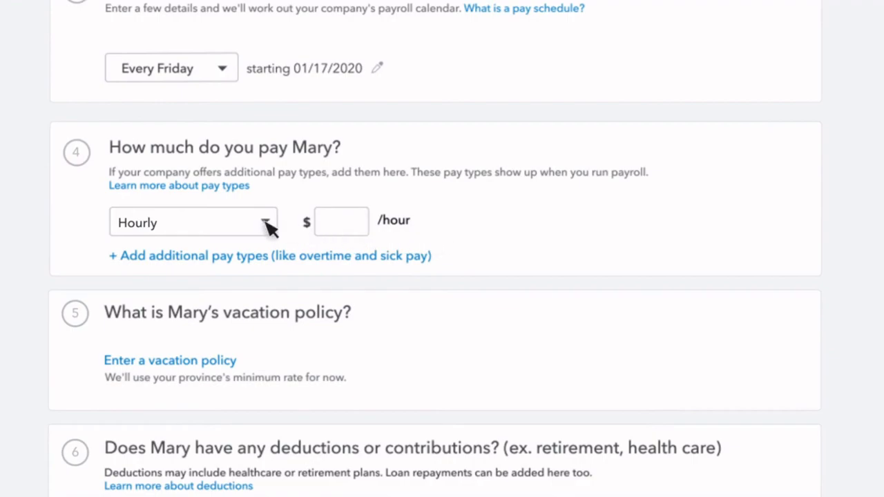
pyautogui.click(269, 226)
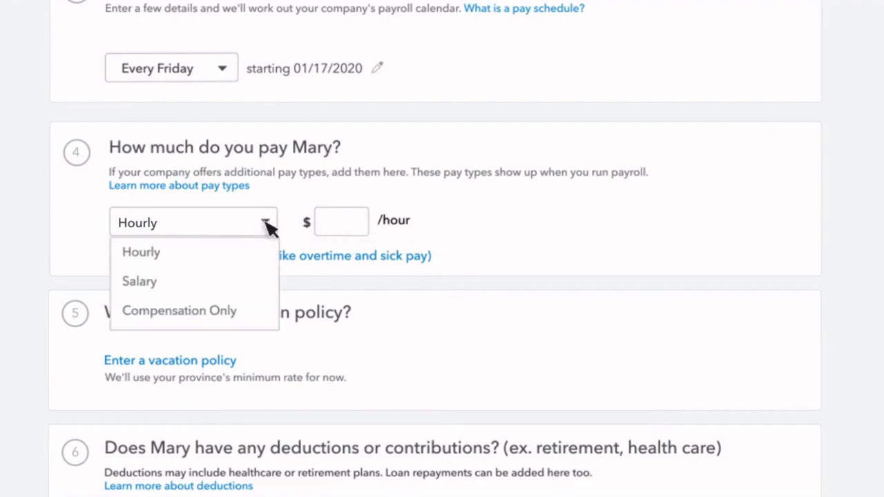
pyautogui.click(208, 259)
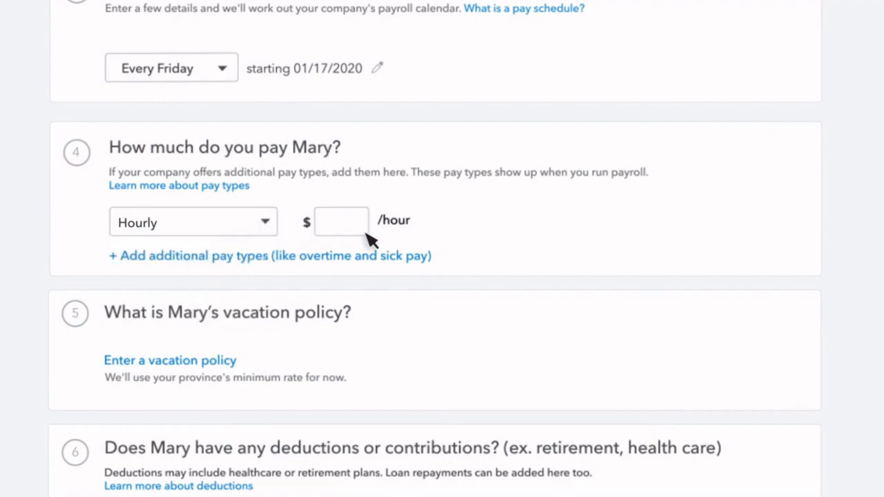
pyautogui.click(365, 232)
pyautogui.write('20.00')
pyautogui.click(206, 257)
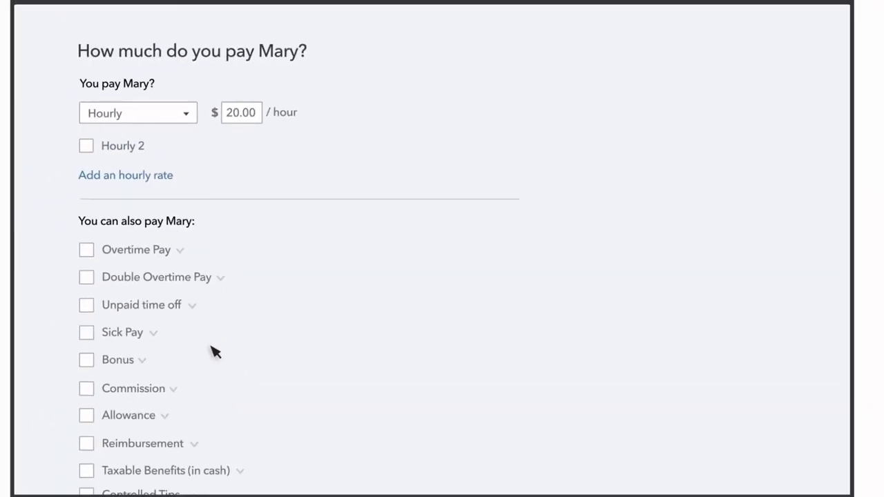
pyautogui.click(87, 252)
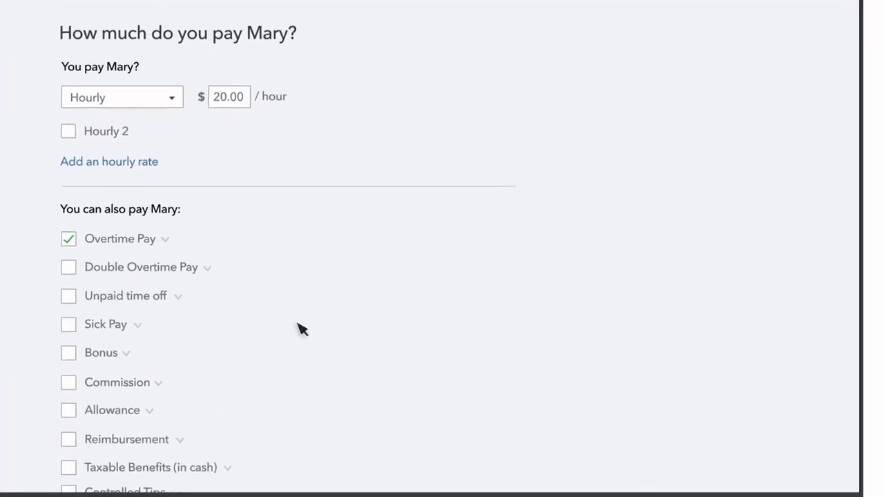
pyautogui.click(832, 479)
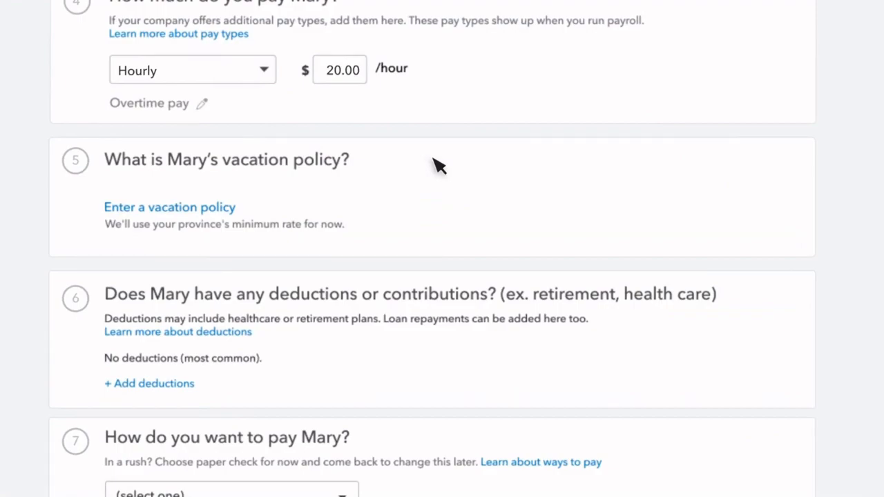
# - Choose Paper cheque as the employee's payment method and finish adding the employee
pyautogui.scroll(-3, 414, 169)
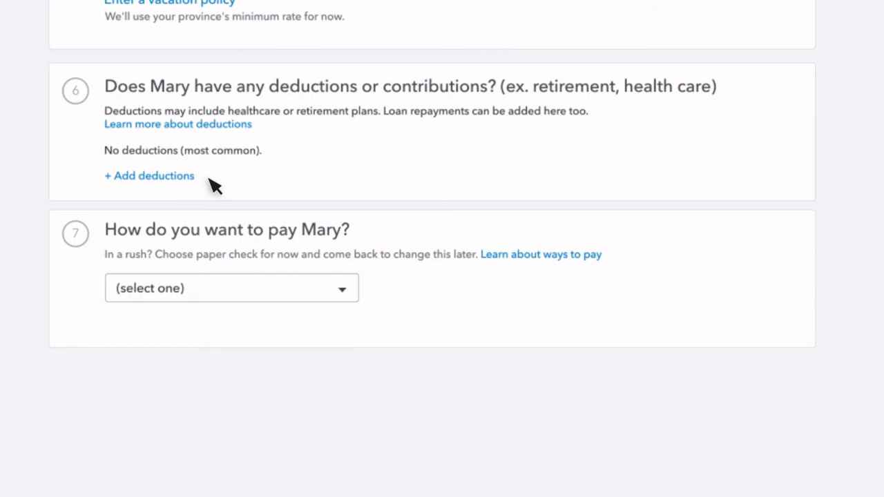
pyautogui.click(345, 294)
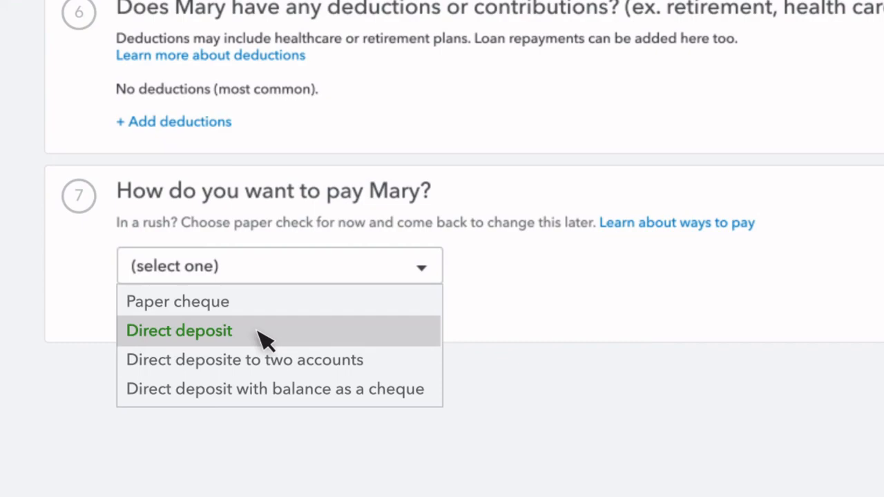
pyautogui.click(255, 302)
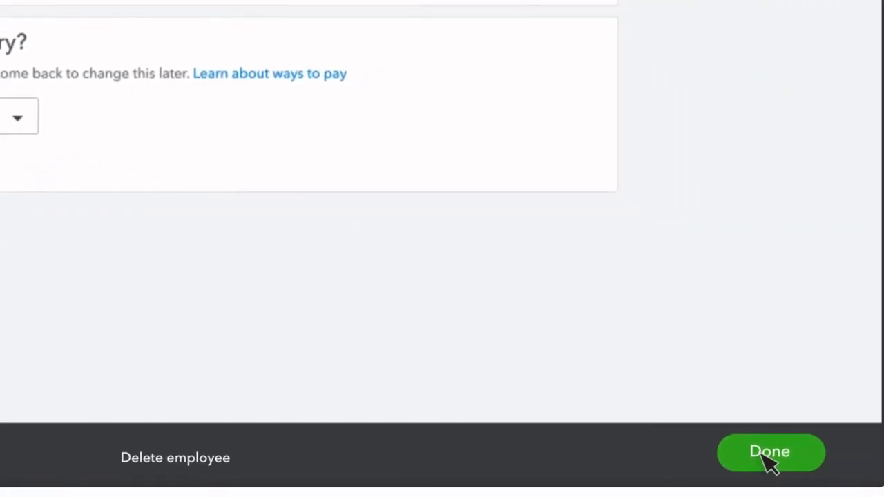
pyautogui.click(767, 453)
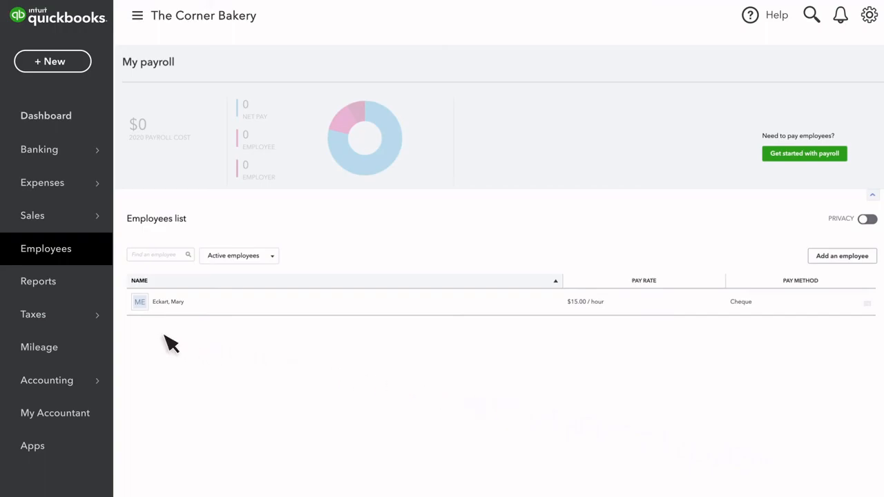
# - Complete the payroll tax setup with Monthly (regular remitter) as the CRA remittance frequency and the CRA payroll account number marked as not available
pyautogui.click(105, 322)
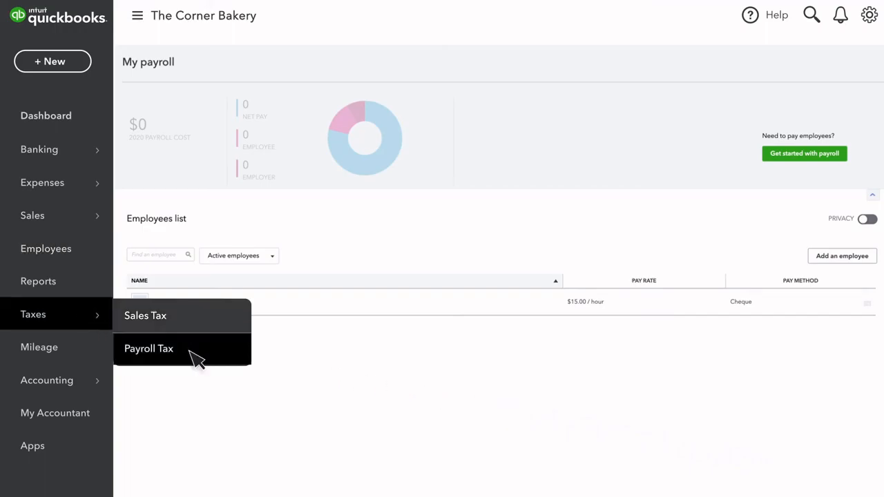
pyautogui.click(196, 356)
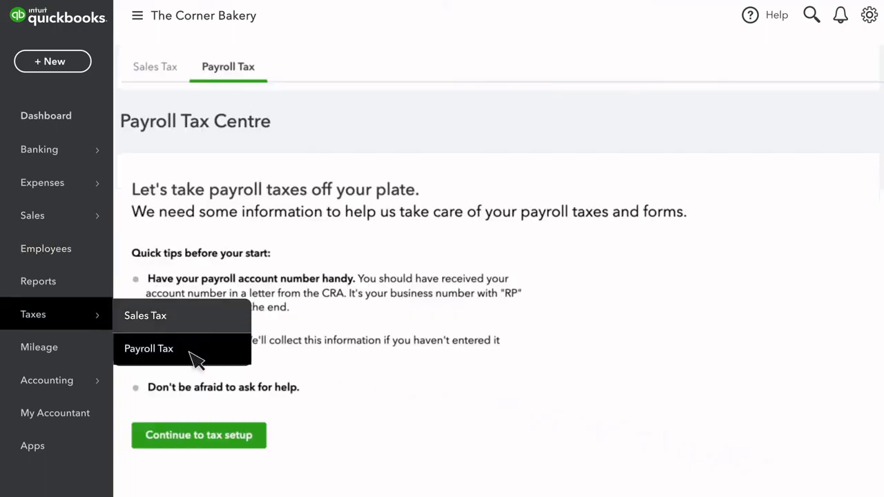
pyautogui.click(209, 445)
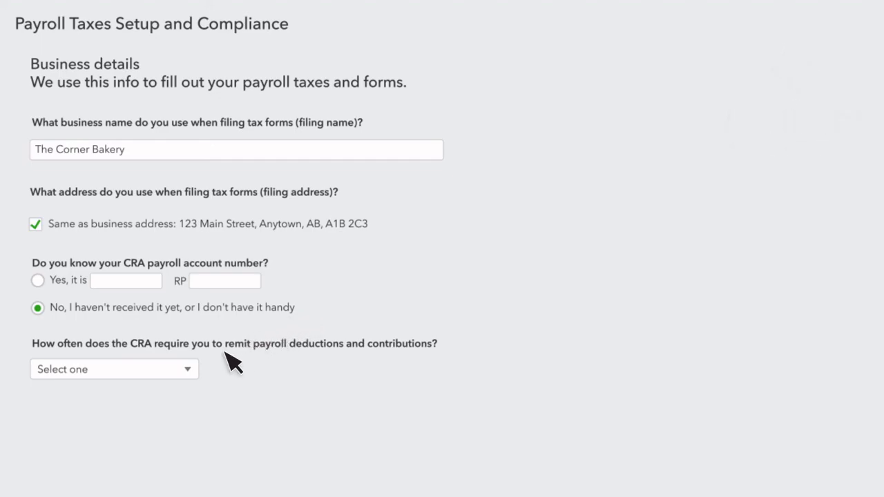
pyautogui.click(188, 371)
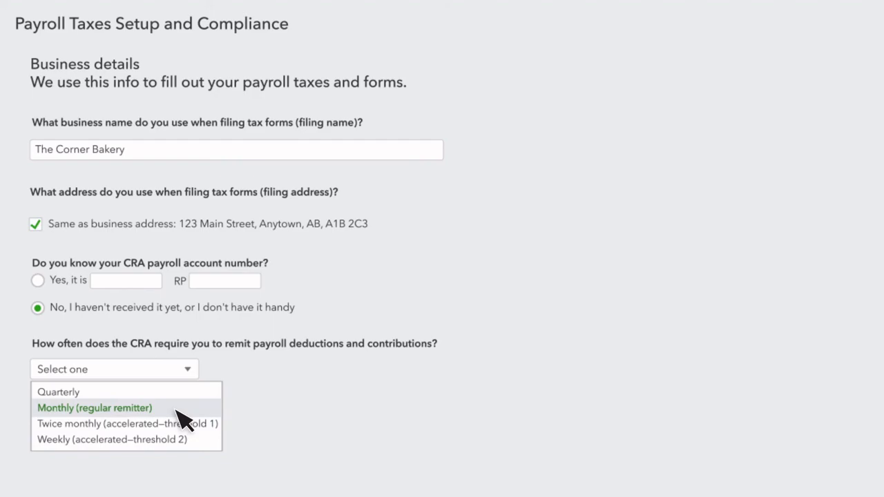
pyautogui.click(138, 408)
pyautogui.click(821, 478)
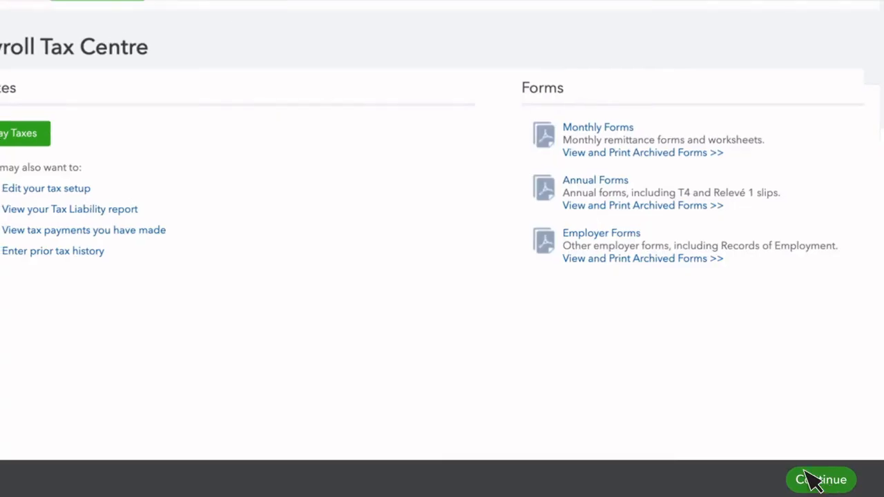